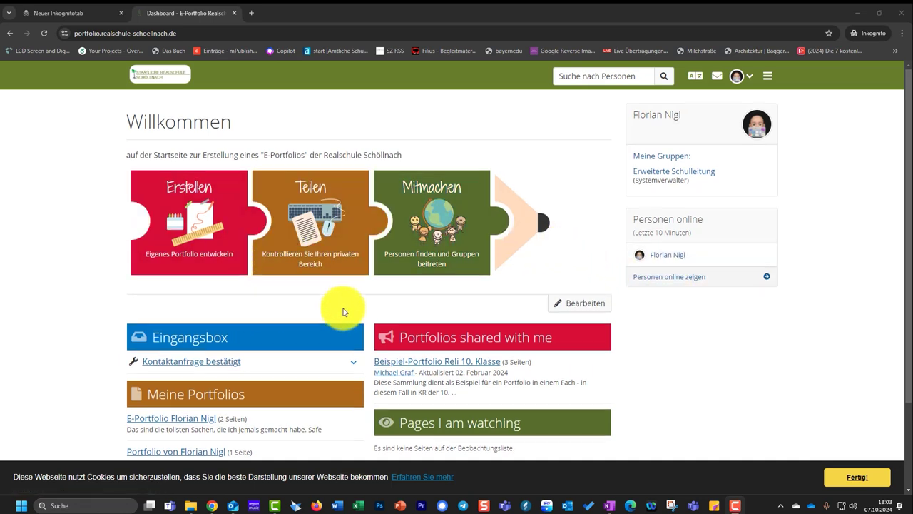
Step: Open the Untitled page in edit mode and add a block titled 'Erklärvideo zur Induktion'
{"action": "scroll", "coordinate": [299, 335], "scroll_direction": "down", "scroll_amount": 2}
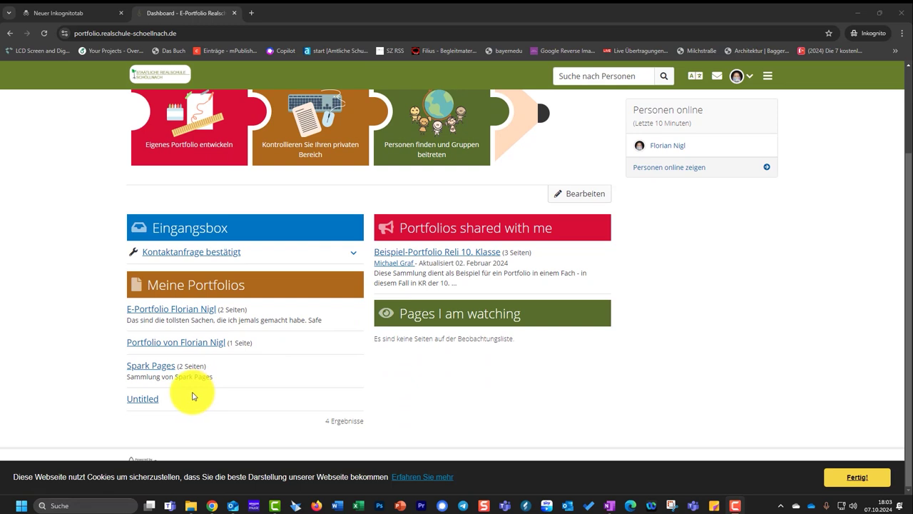
{"action": "left_click", "coordinate": [147, 401]}
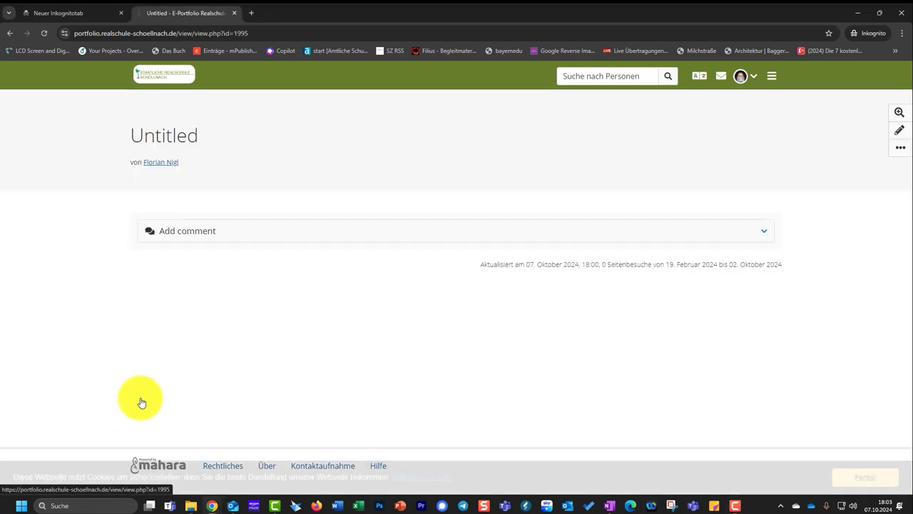
{"action": "left_click", "coordinate": [900, 133]}
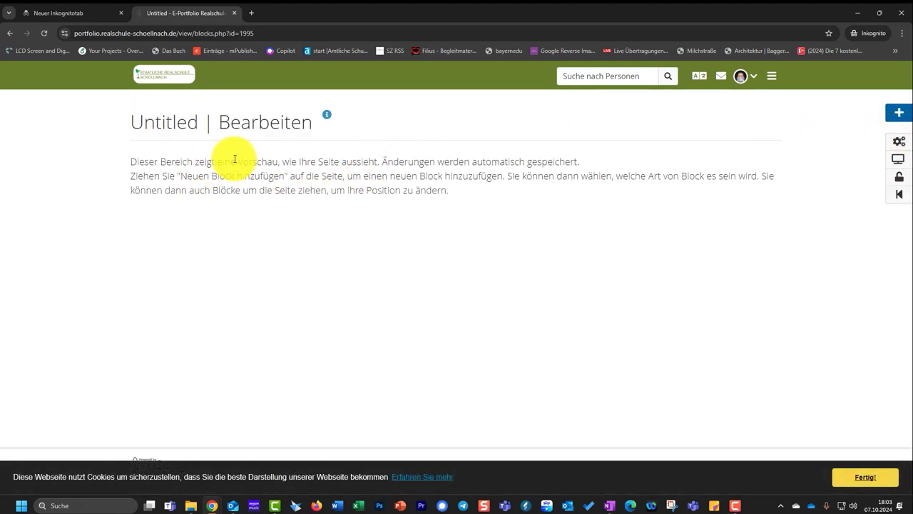
{"action": "left_click_drag", "start_coordinate": [899, 112], "coordinate": [157, 229]}
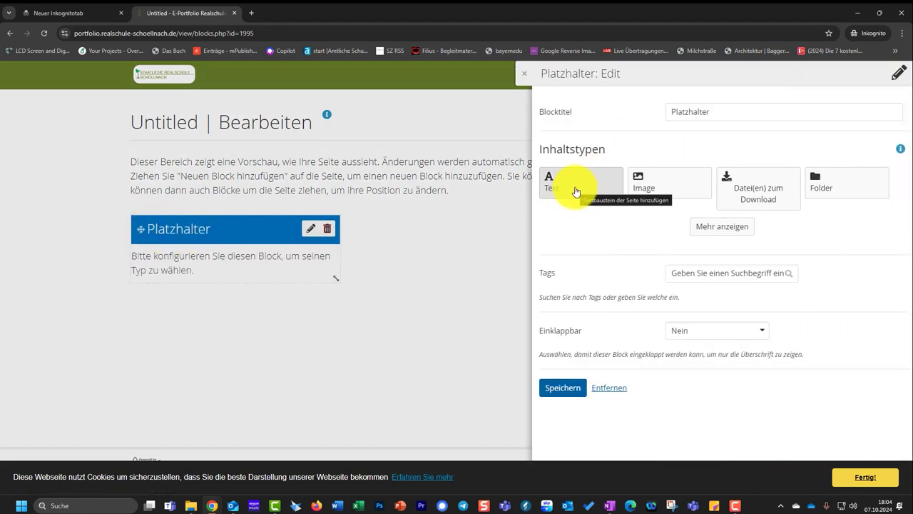
{"action": "left_click_drag", "start_coordinate": [718, 112], "coordinate": [640, 118]}
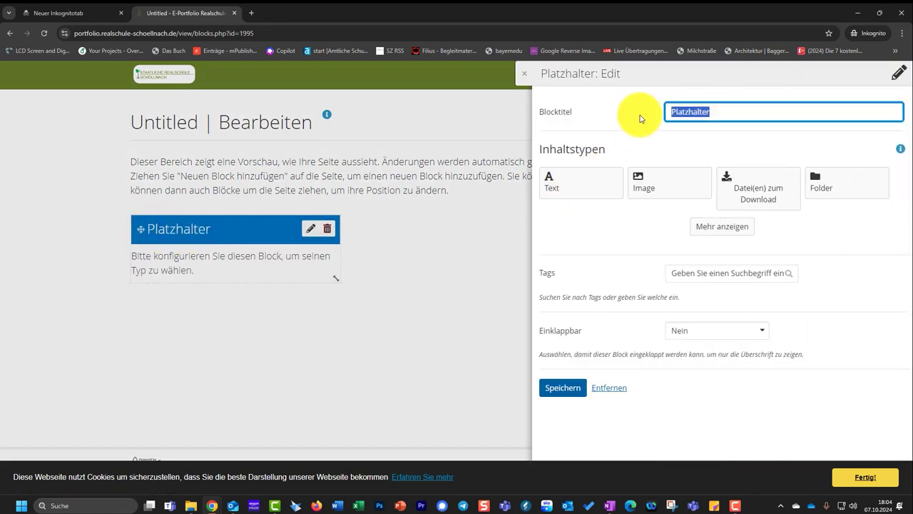
{"action": "type", "text": "Erklärvideo zur Induktion"}
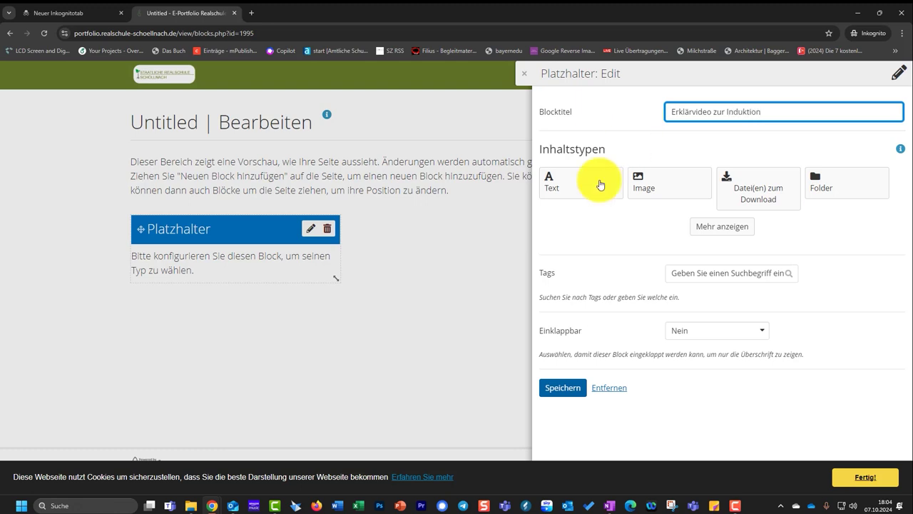
Step: Make the new block a Text block, dismiss the cookie notice, and save it
{"action": "left_click", "coordinate": [578, 192]}
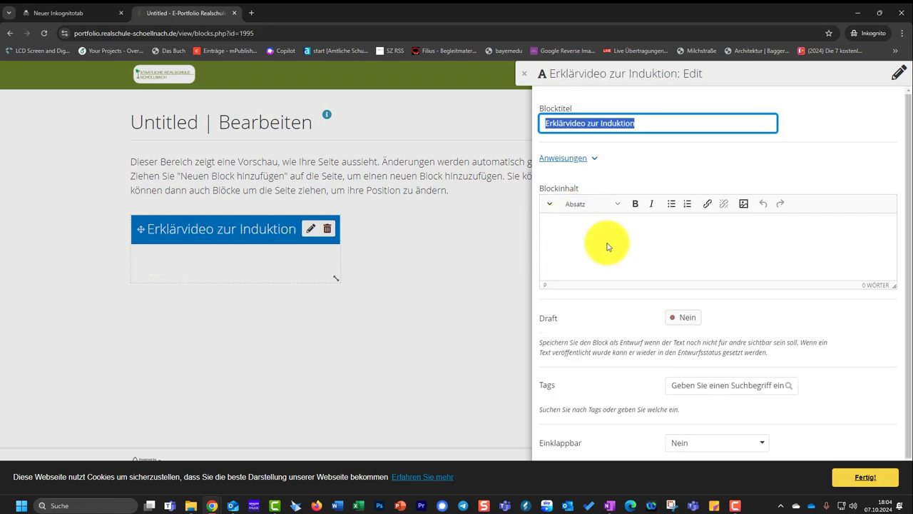
{"action": "left_click", "coordinate": [865, 486]}
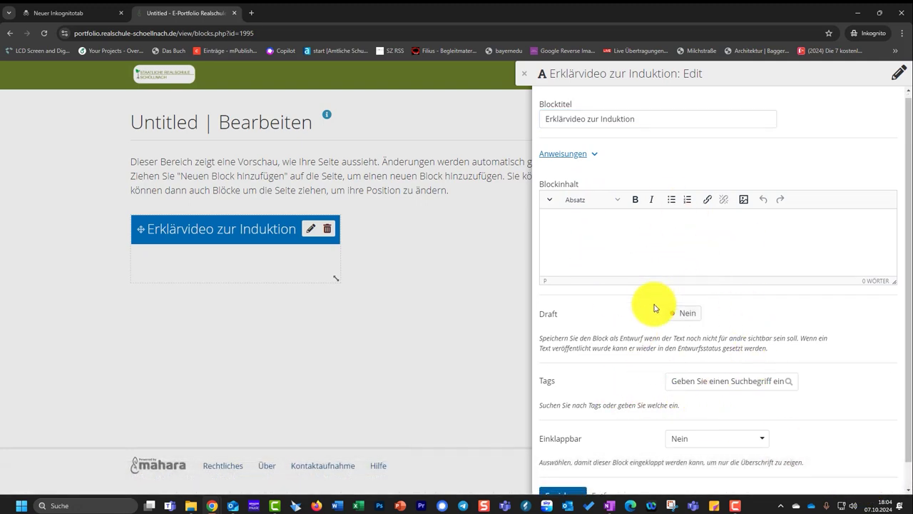
{"action": "scroll", "coordinate": [613, 371], "scroll_direction": "down", "scroll_amount": 1}
{"action": "left_click", "coordinate": [575, 467]}
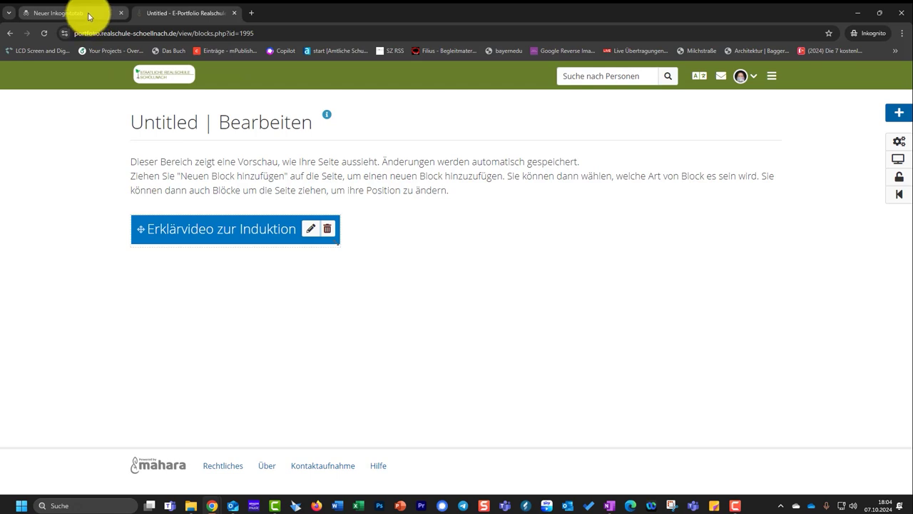
Step: Load office.com in the incognito tab to reach the Microsoft 365 start page
{"action": "mouse_move", "coordinate": [86, 16]}
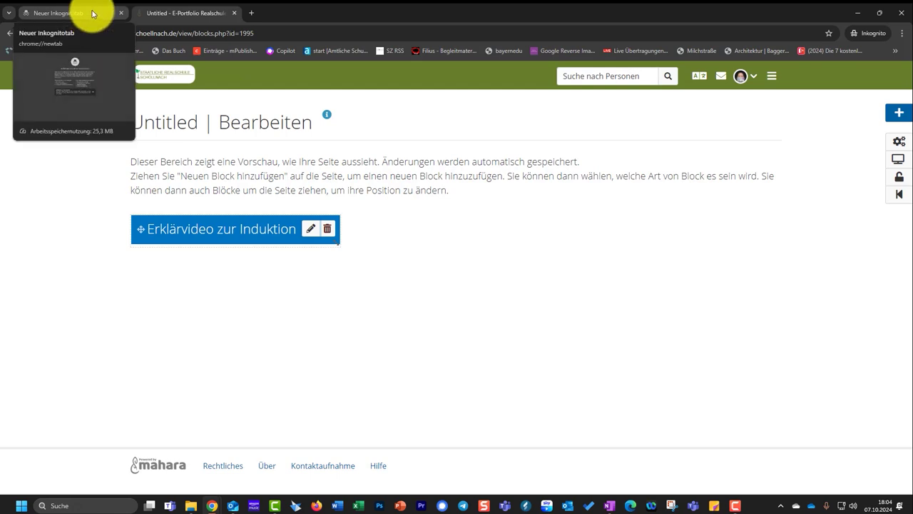
{"action": "left_click", "coordinate": [93, 13]}
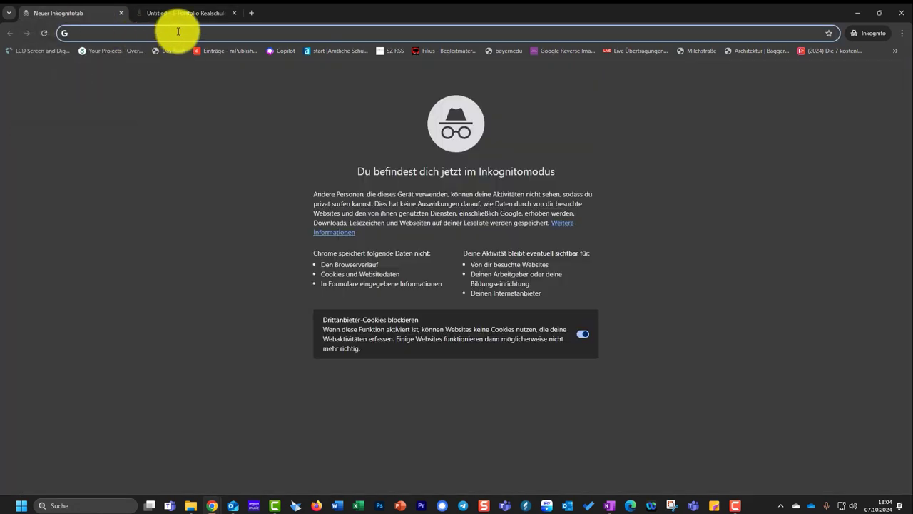
{"action": "type", "text": "office.com/?auth=2"}
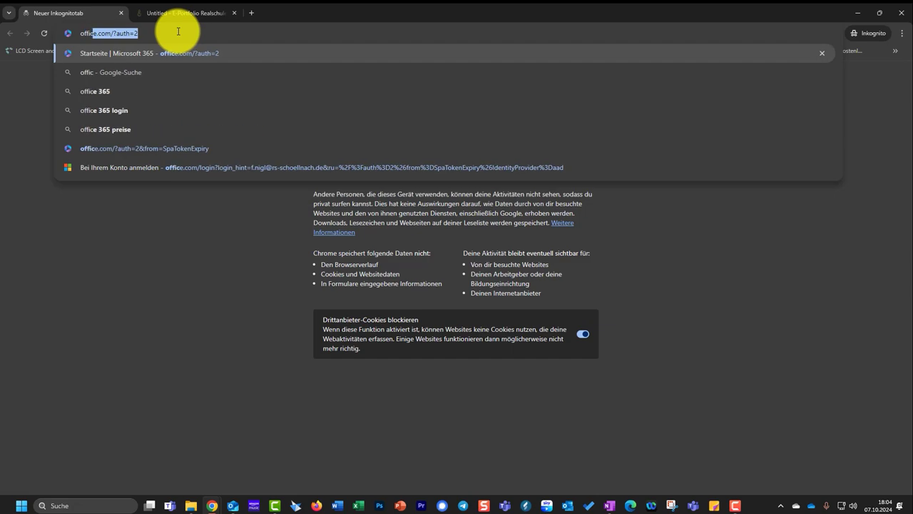
{"action": "key", "text": "Return"}
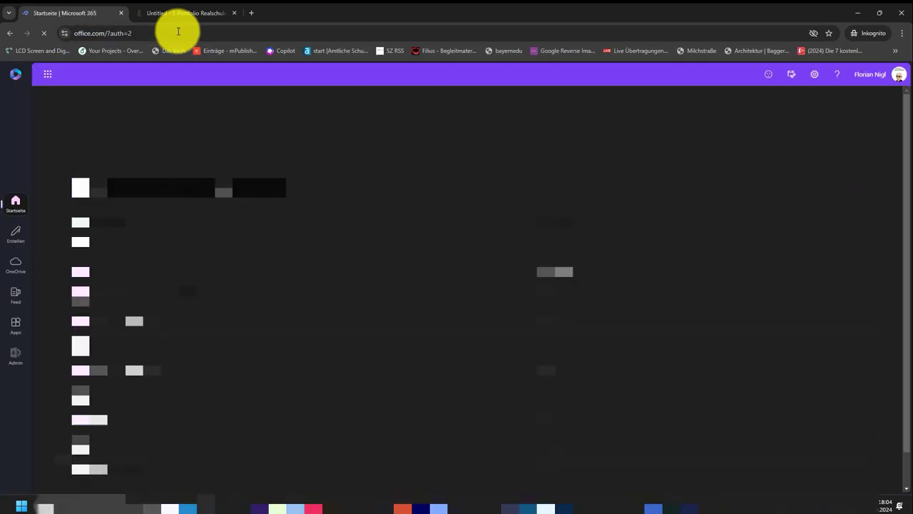
Step: In OneDrive's Eigene Dateien, add a new folder named 'Dateien für Portfolio'
{"action": "left_click", "coordinate": [15, 269]}
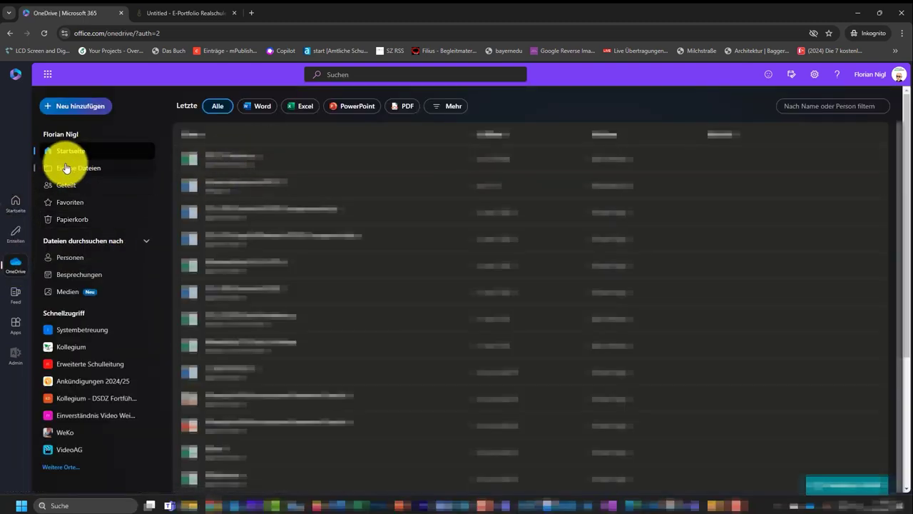
{"action": "left_click", "coordinate": [65, 169]}
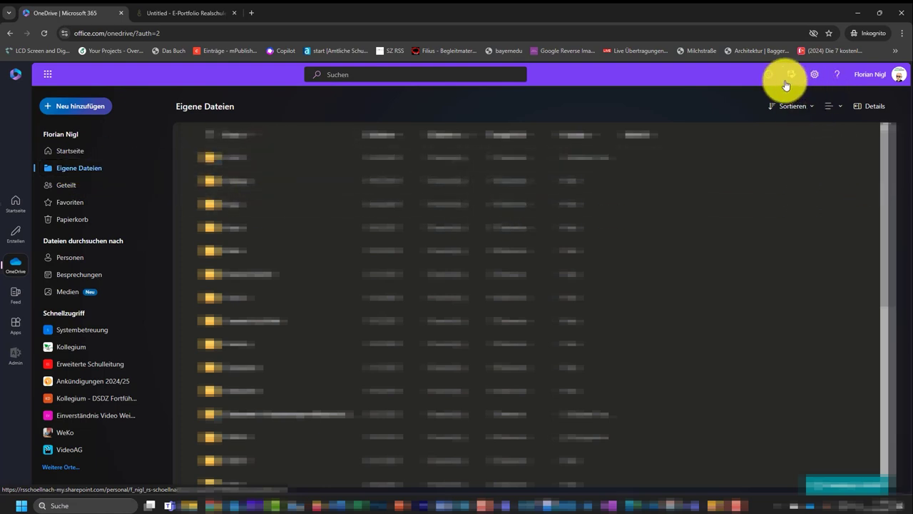
{"action": "left_click", "coordinate": [72, 106]}
{"action": "left_click", "coordinate": [97, 129]}
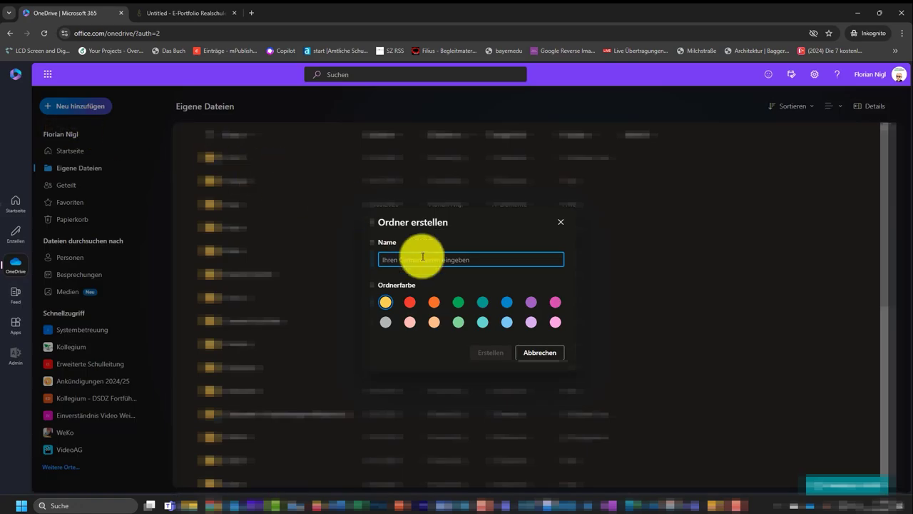
{"action": "type", "text": "Dateien für Portfolio"}
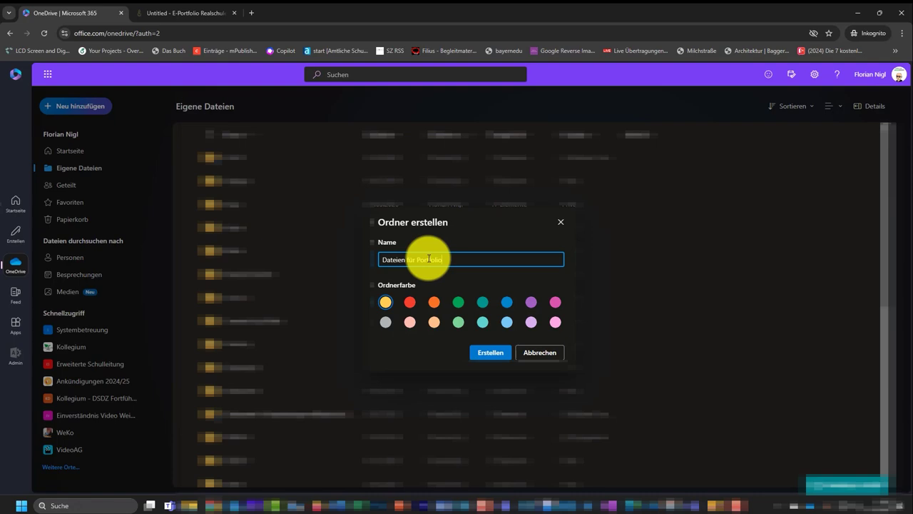
{"action": "left_click", "coordinate": [495, 350]}
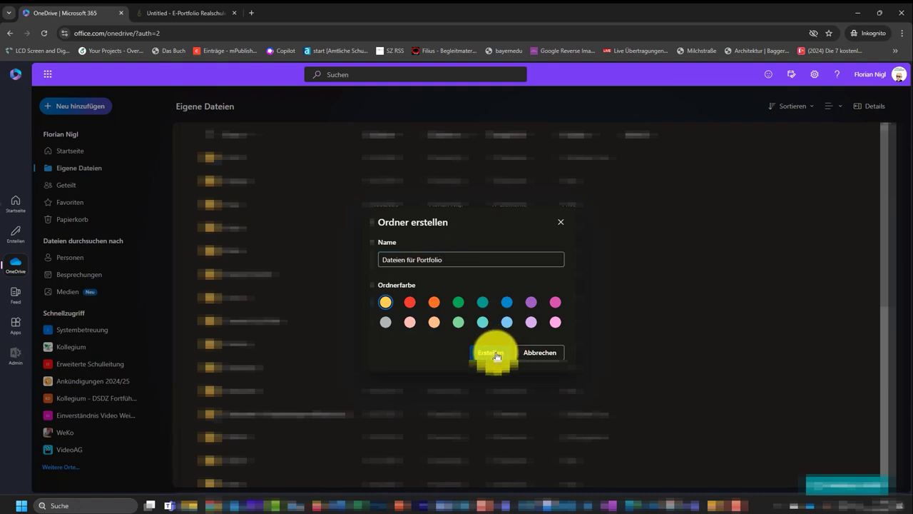
{"action": "scroll", "coordinate": [272, 272], "scroll_direction": "down", "scroll_amount": 1}
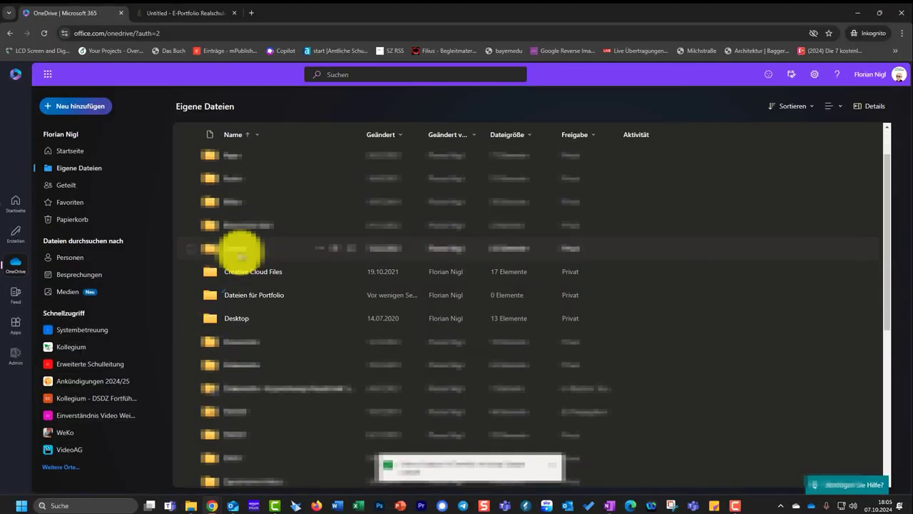
Step: Inside 'Dateien für Portfolio', upload the Desktop file 'Gruppe 6 Lei Anto Induktion.mp4'
{"action": "left_click", "coordinate": [255, 297]}
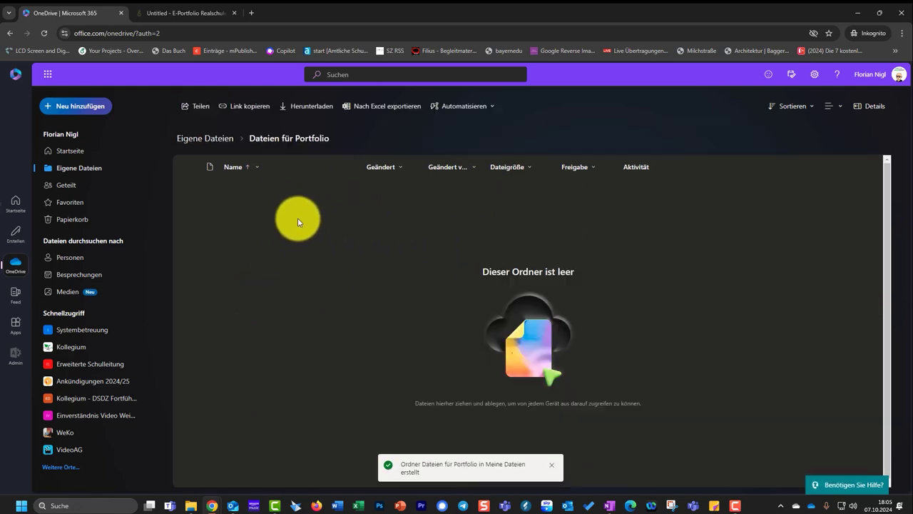
{"action": "left_click", "coordinate": [71, 111]}
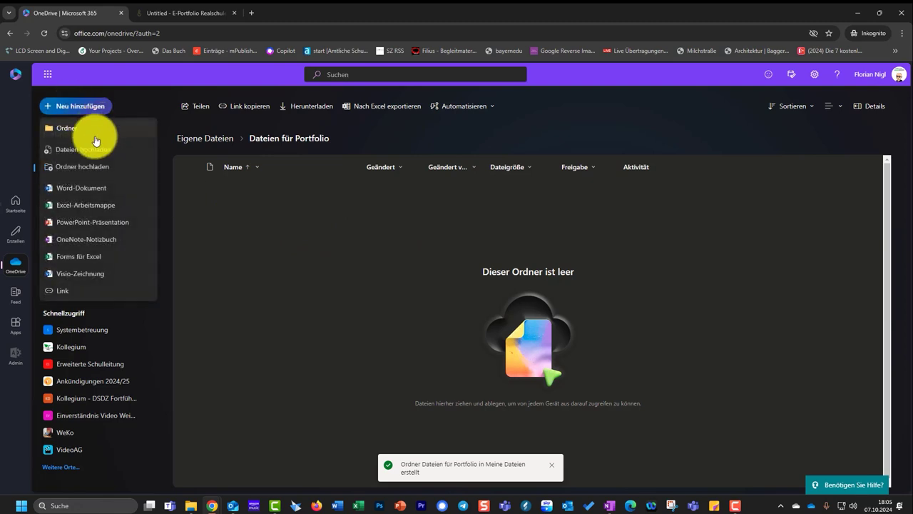
{"action": "left_click", "coordinate": [91, 154]}
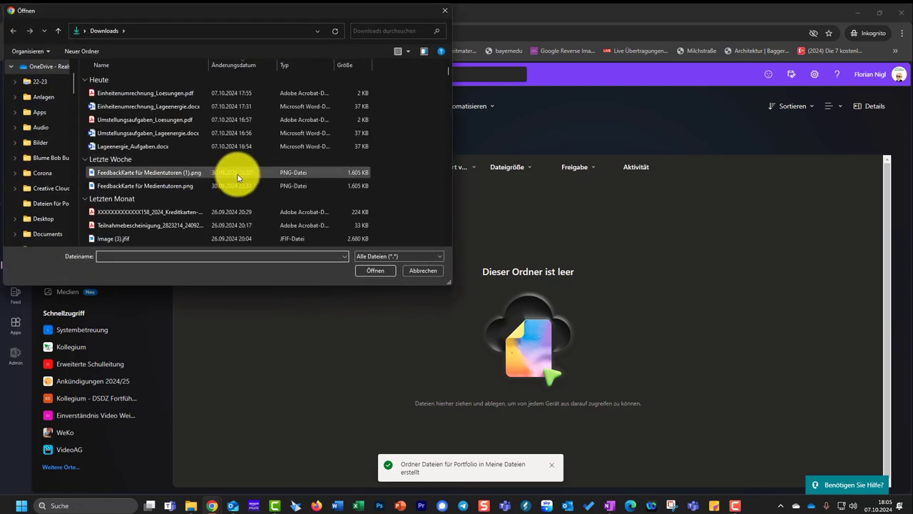
{"action": "scroll", "coordinate": [46, 107], "scroll_direction": "up", "scroll_amount": 1}
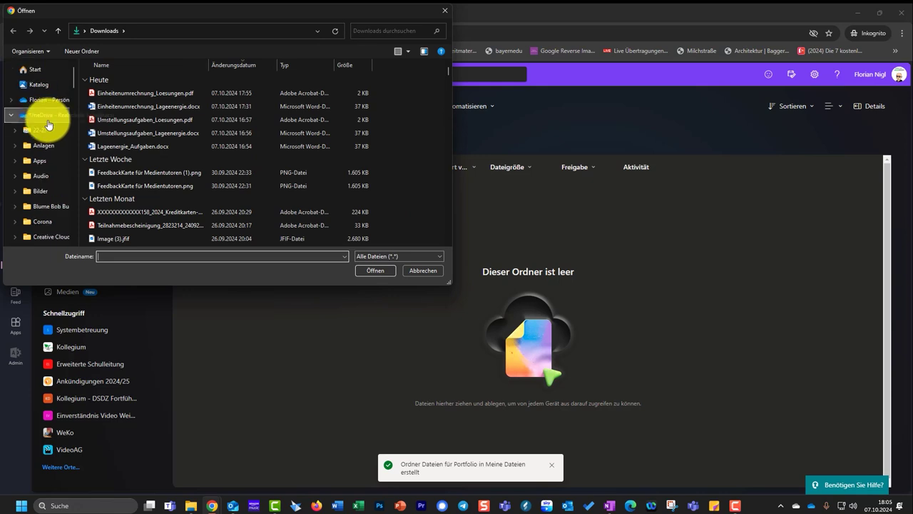
{"action": "left_click", "coordinate": [37, 70]}
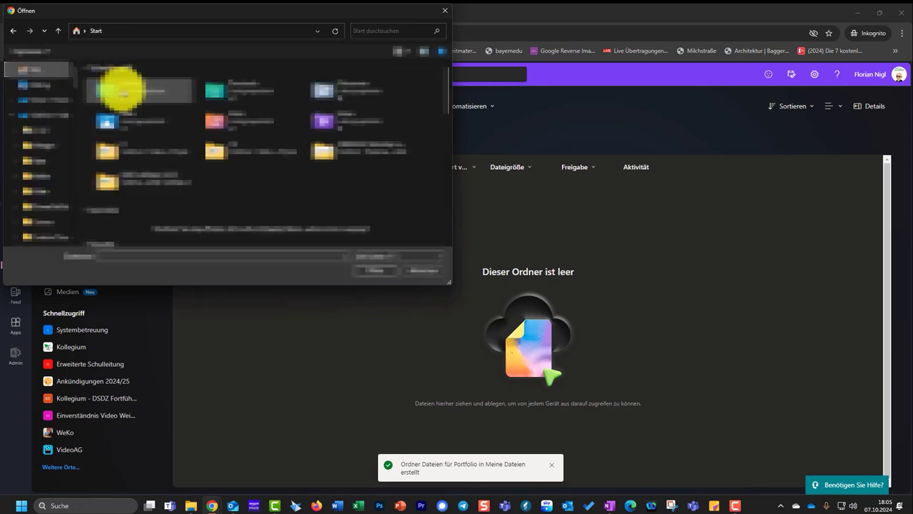
{"action": "double_click", "coordinate": [159, 92]}
{"action": "scroll", "coordinate": [255, 183], "scroll_direction": "down", "scroll_amount": 5}
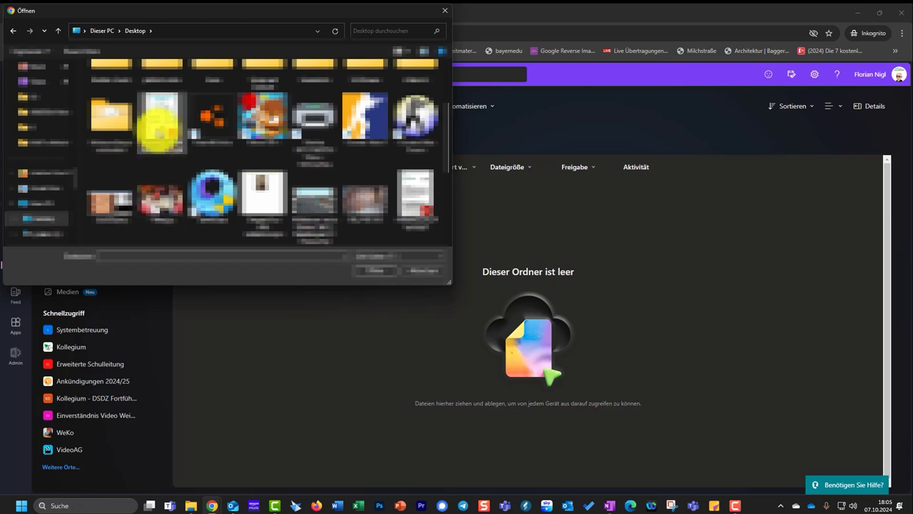
{"action": "left_click", "coordinate": [264, 174]}
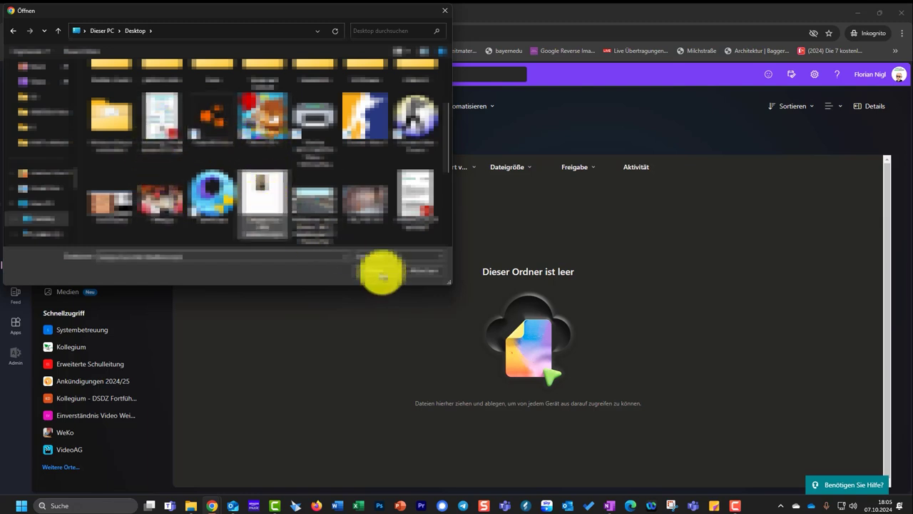
{"action": "left_click", "coordinate": [383, 274]}
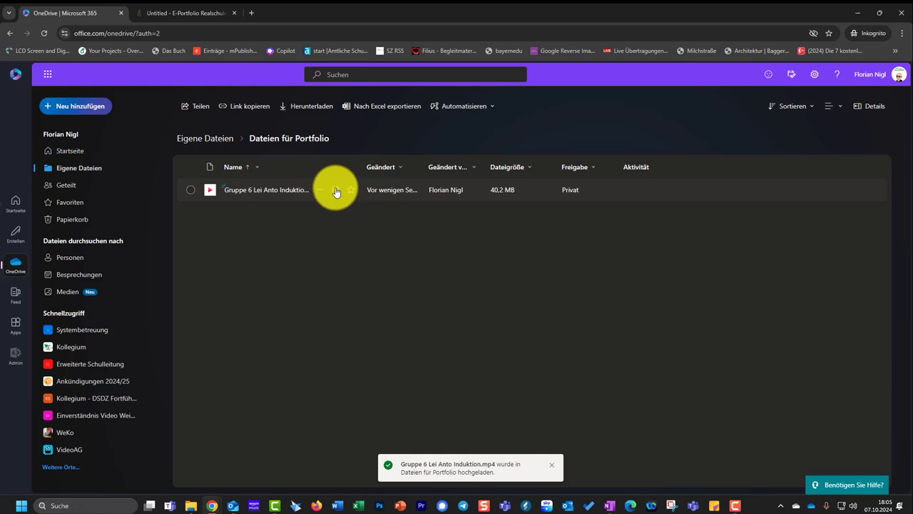
Step: Set the video's share link to Jeder with Kann anzeigen, then copy the link
{"action": "left_click", "coordinate": [335, 191]}
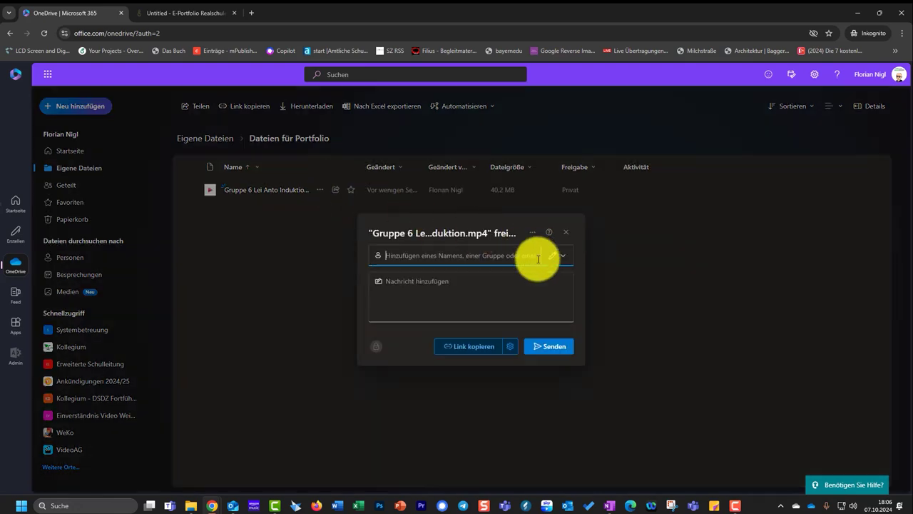
{"action": "left_click", "coordinate": [508, 350]}
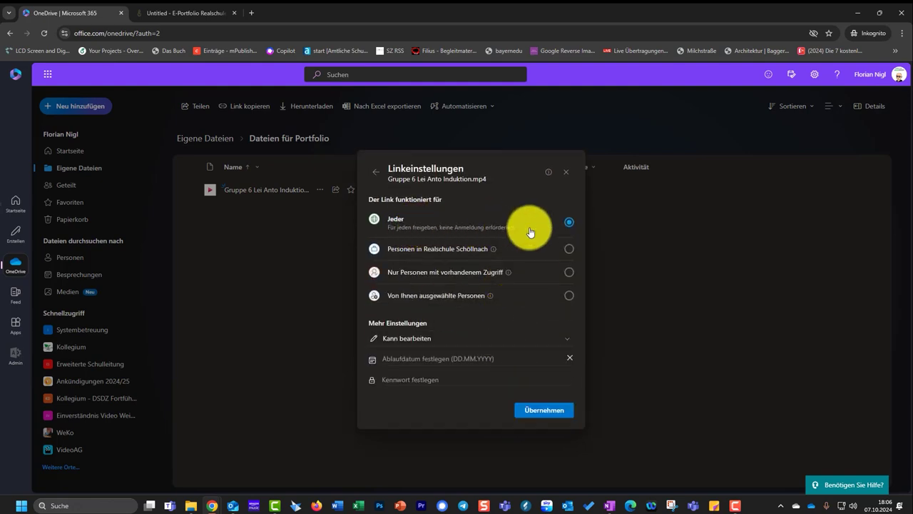
{"action": "left_click", "coordinate": [442, 340]}
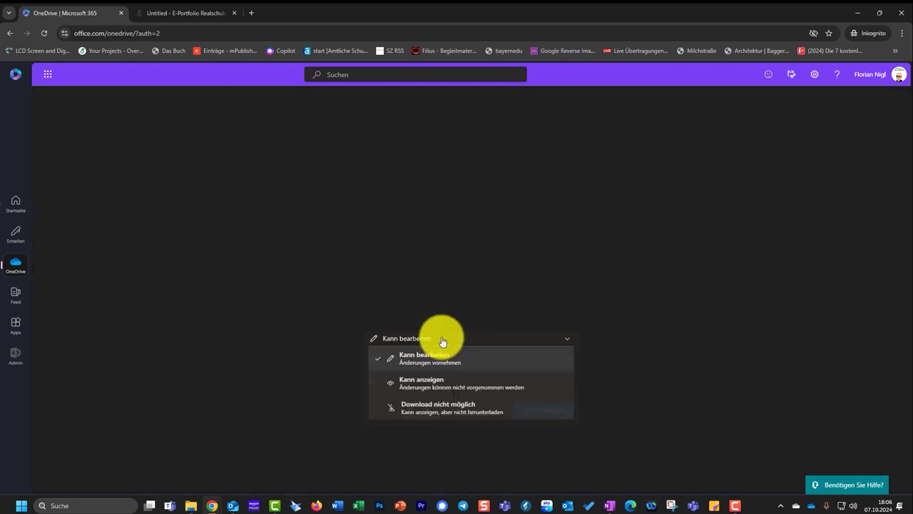
{"action": "left_click", "coordinate": [449, 381]}
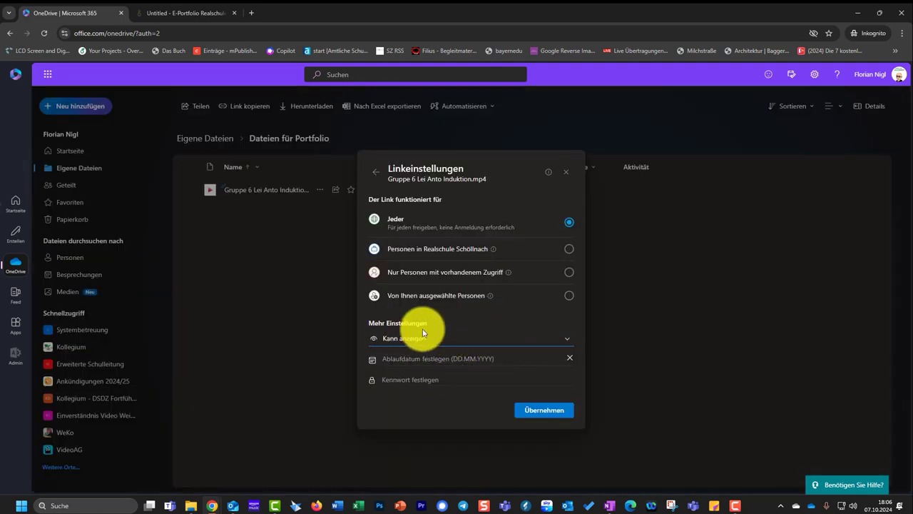
{"action": "left_click", "coordinate": [534, 411]}
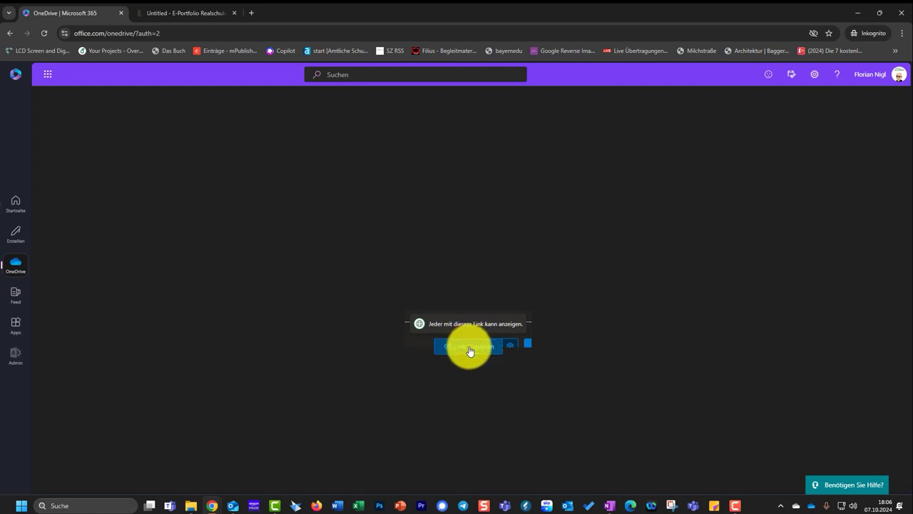
{"action": "left_click", "coordinate": [470, 349]}
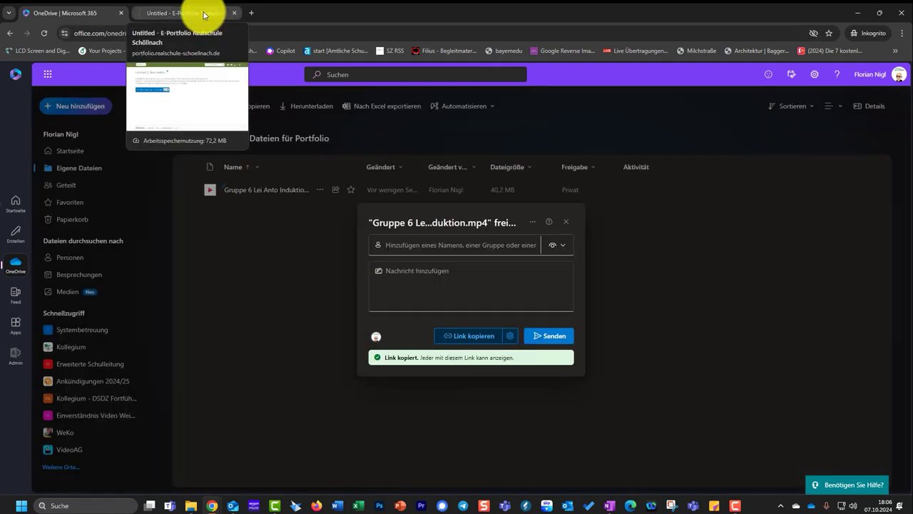
Step: Edit the Erklärvideo block in Mahara and paste the copied video URL into a new link
{"action": "left_click", "coordinate": [204, 15]}
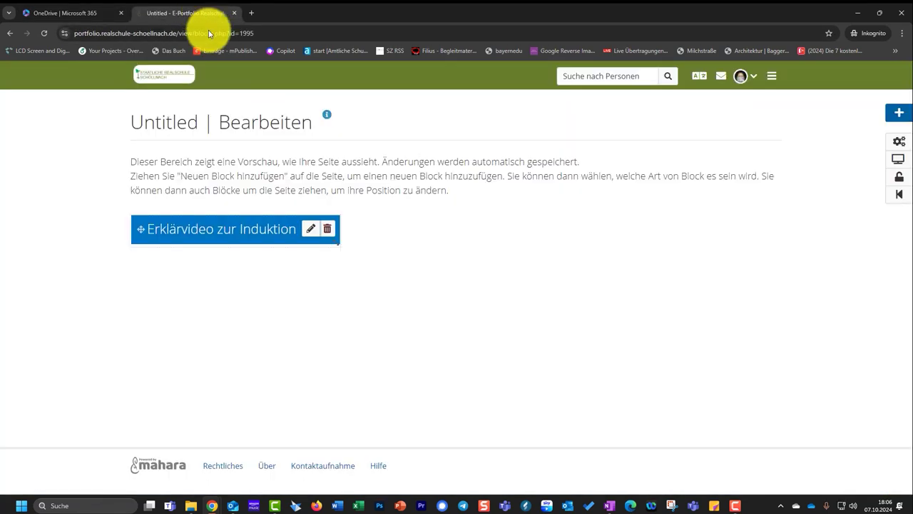
{"action": "left_click", "coordinate": [311, 230]}
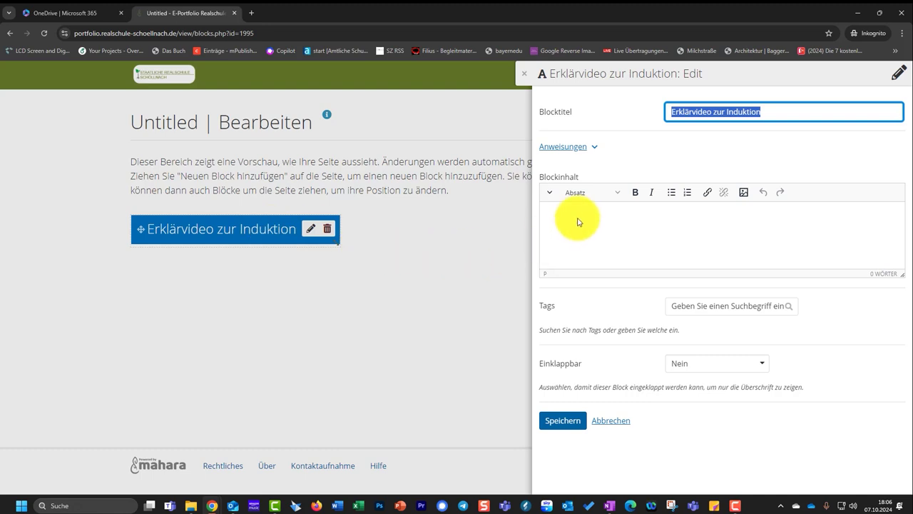
{"action": "left_click", "coordinate": [580, 217]}
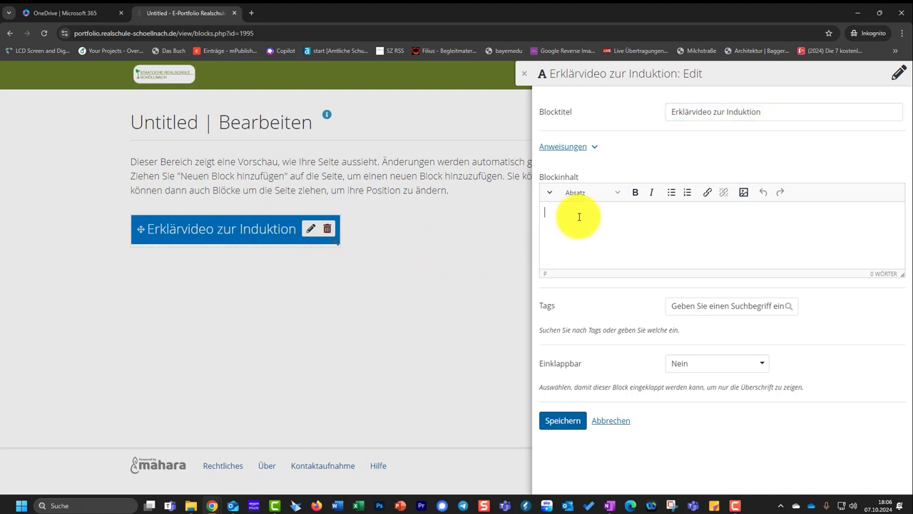
{"action": "left_click", "coordinate": [707, 194]}
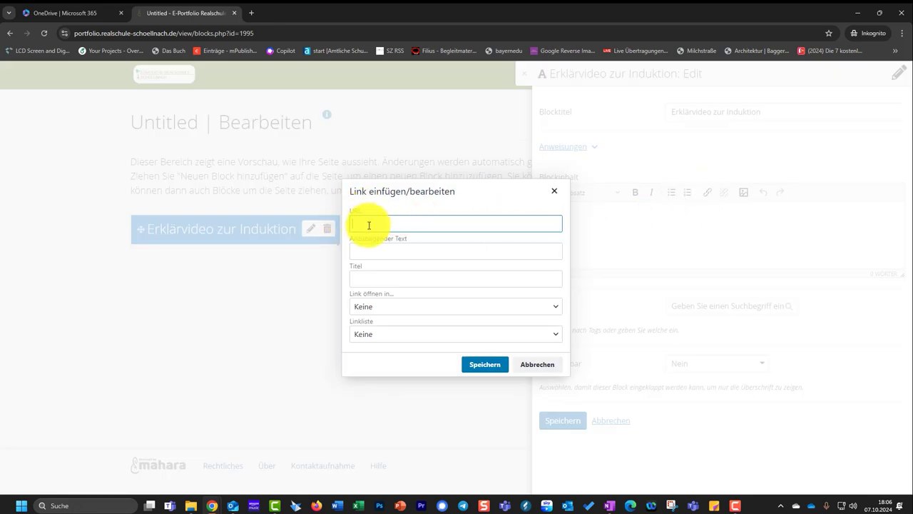
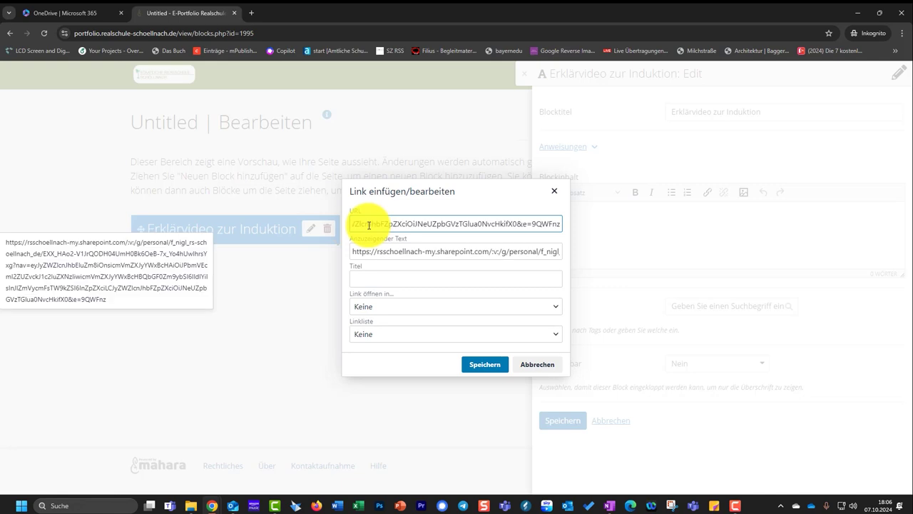
Step: Set the link text to 'Link zum Erklärvideo', opening in Neues Fenster, and insert it
{"action": "right_click", "coordinate": [385, 229]}
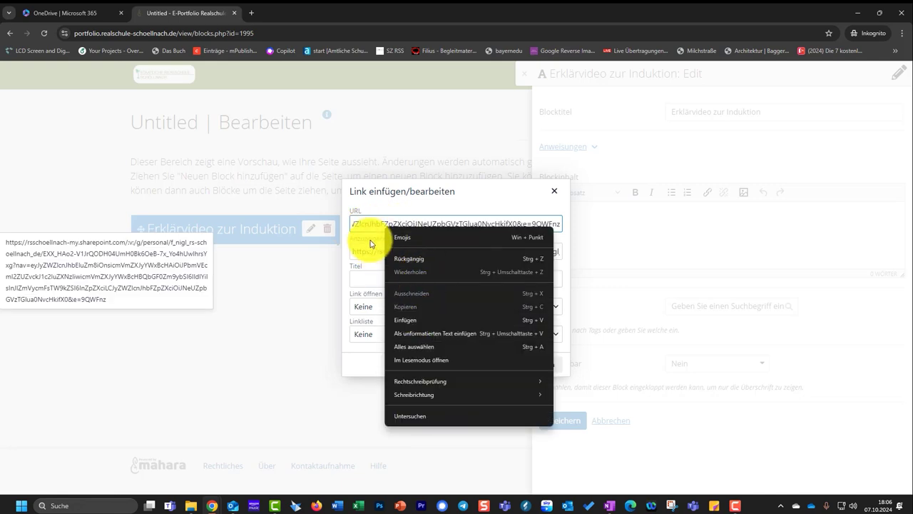
{"action": "left_click", "coordinate": [377, 224]}
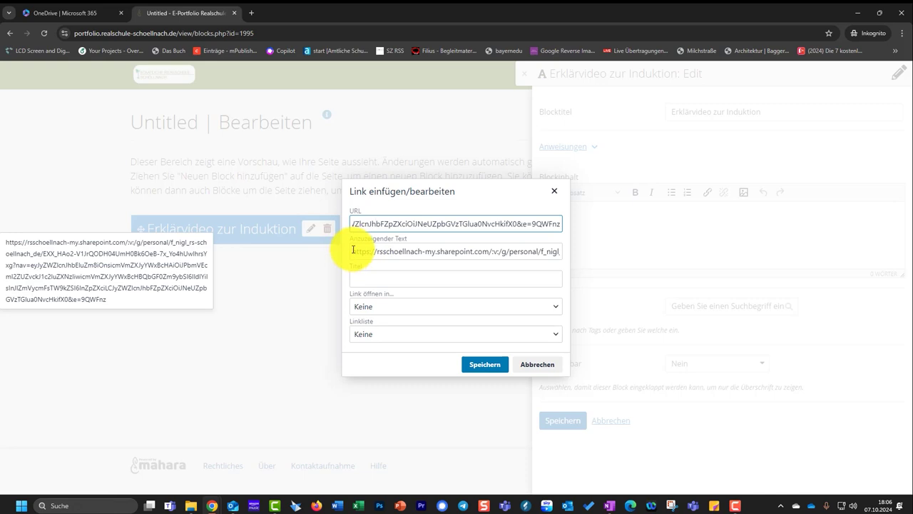
{"action": "left_click_drag", "start_coordinate": [353, 250], "coordinate": [665, 259]}
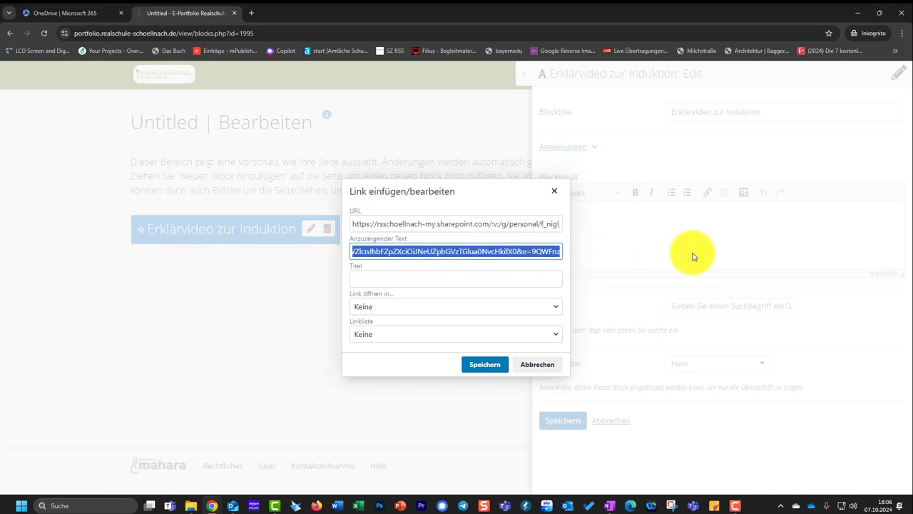
{"action": "key", "text": "BackSpace"}
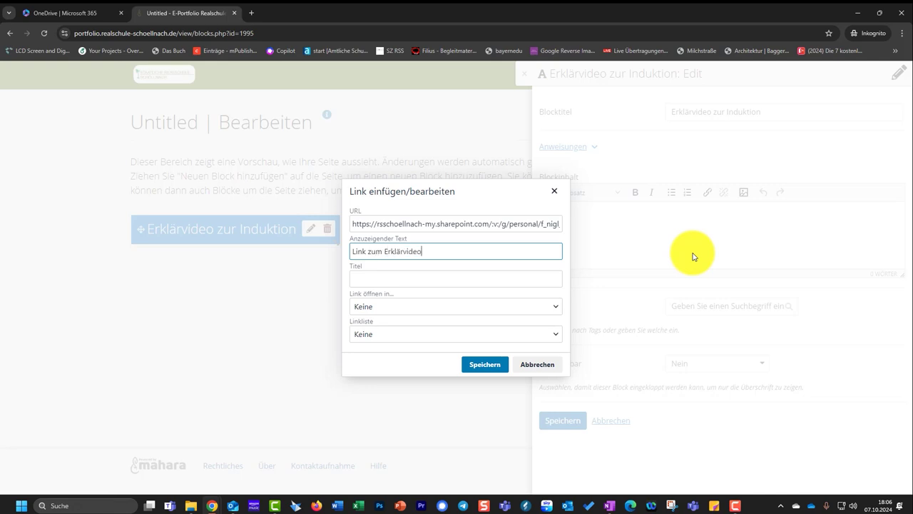
{"action": "left_click", "coordinate": [375, 307]}
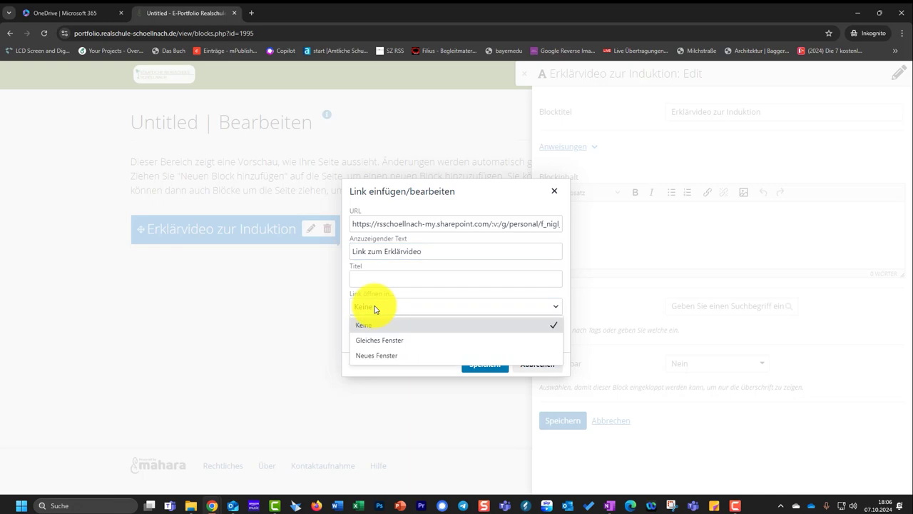
{"action": "left_click", "coordinate": [383, 353]}
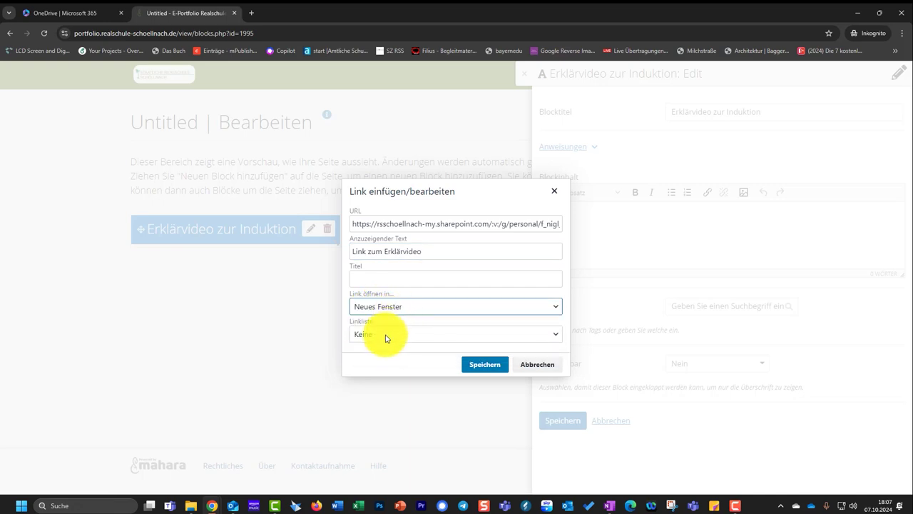
{"action": "left_click", "coordinate": [386, 336]}
{"action": "left_click", "coordinate": [384, 336]}
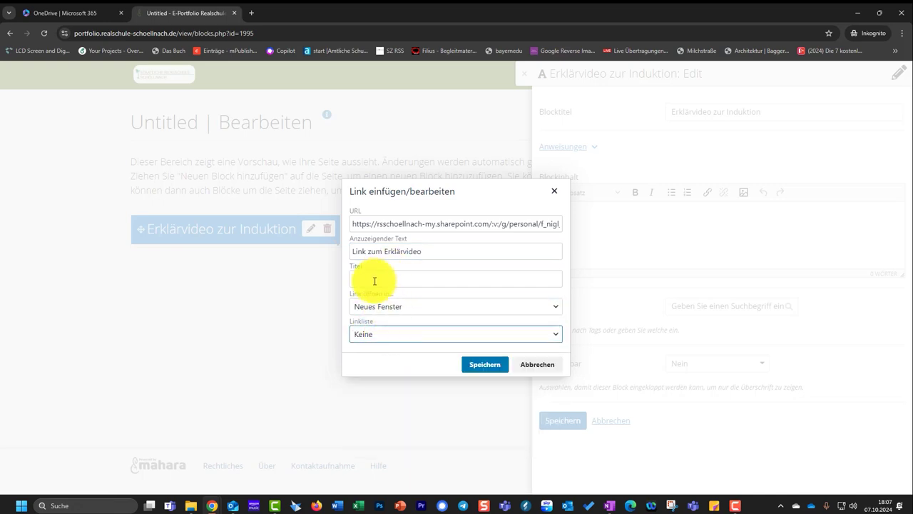
{"action": "left_click", "coordinate": [485, 365]}
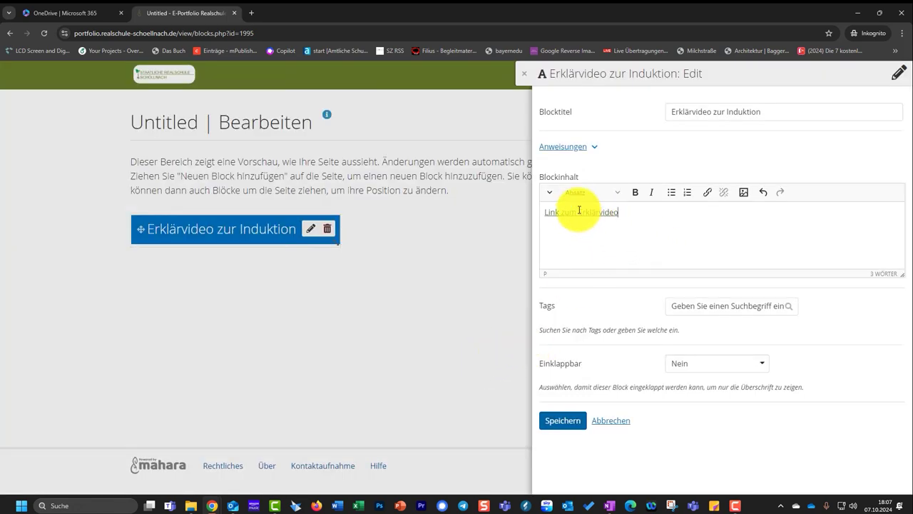
Step: Save the block, check the link opens the video in a new tab, and return to Mahara
{"action": "left_click", "coordinate": [556, 420]}
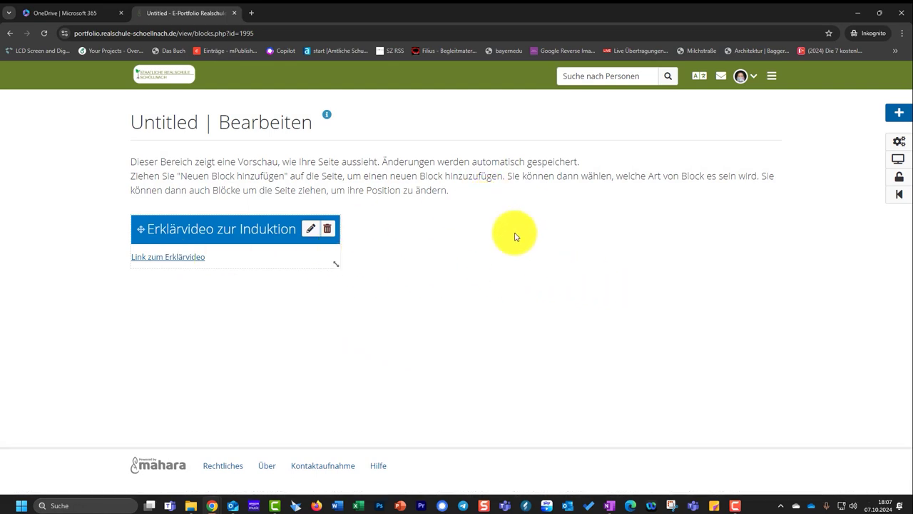
{"action": "left_click", "coordinate": [190, 259]}
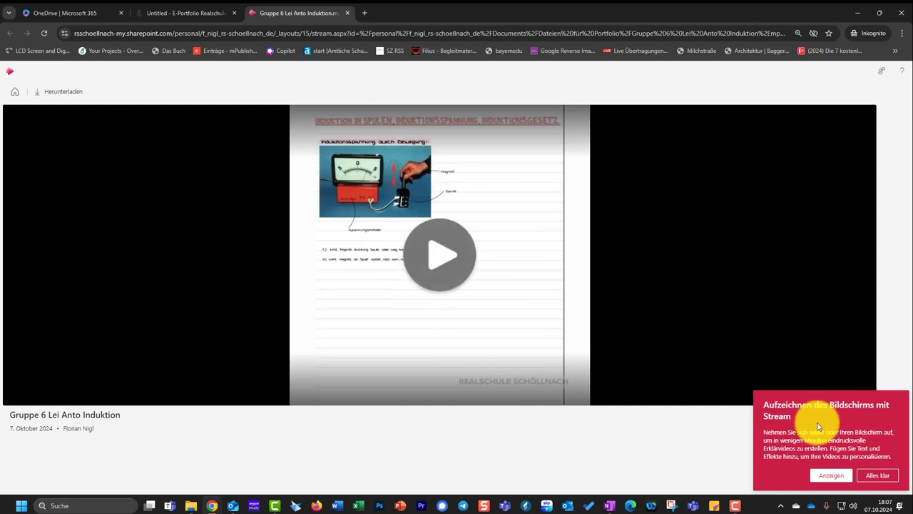
{"action": "left_click", "coordinate": [171, 12]}
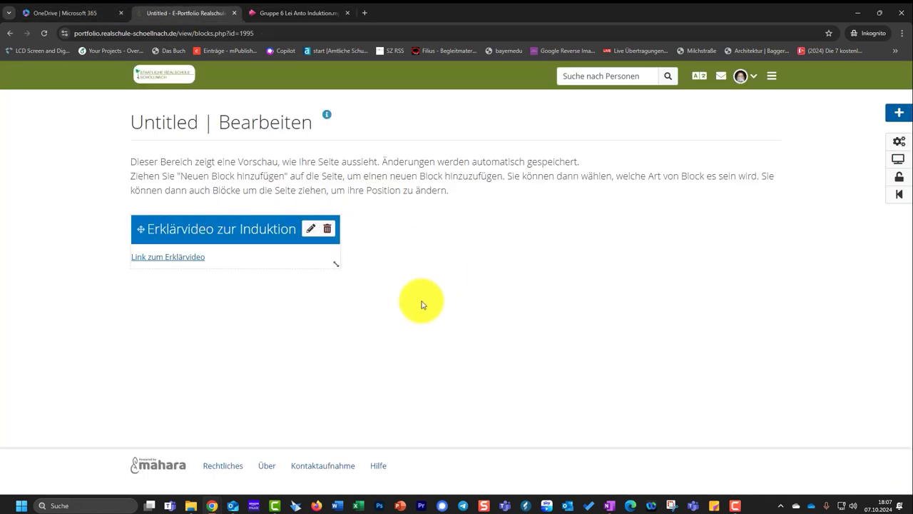